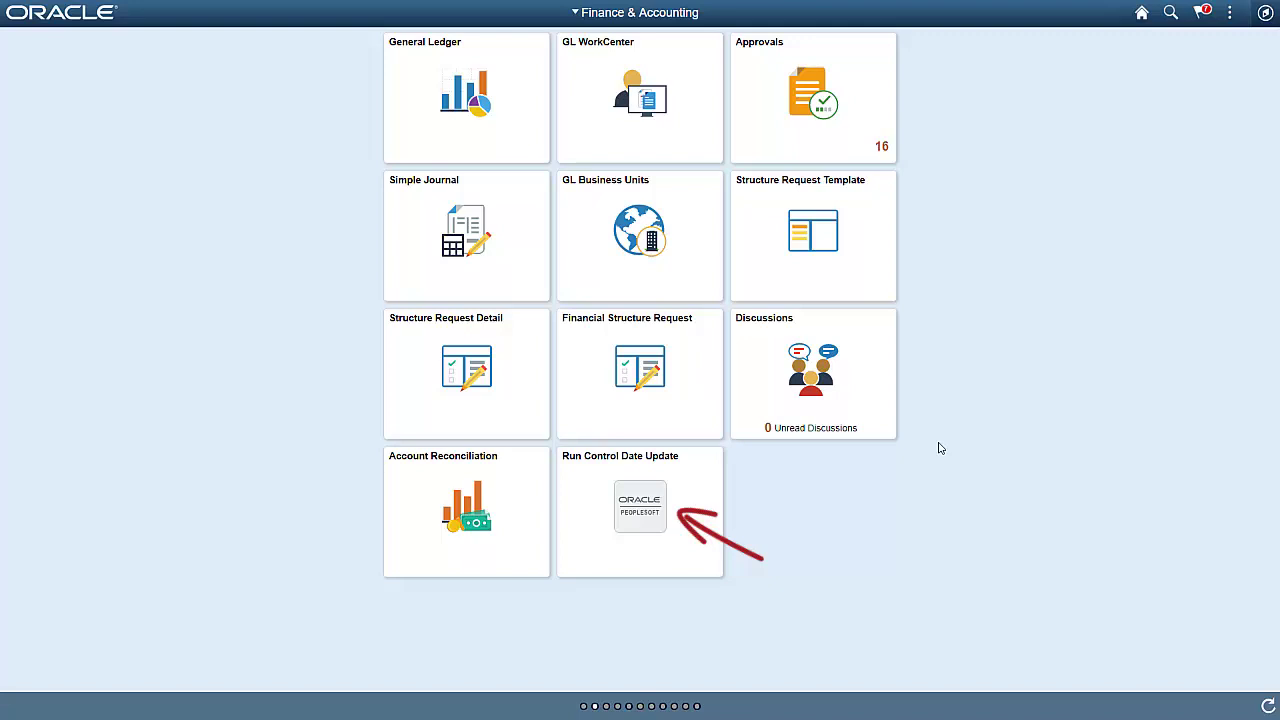
Create a run control date update task with ID PEDATE and description "Update Period End Run Control As of Date".
click(637, 500)
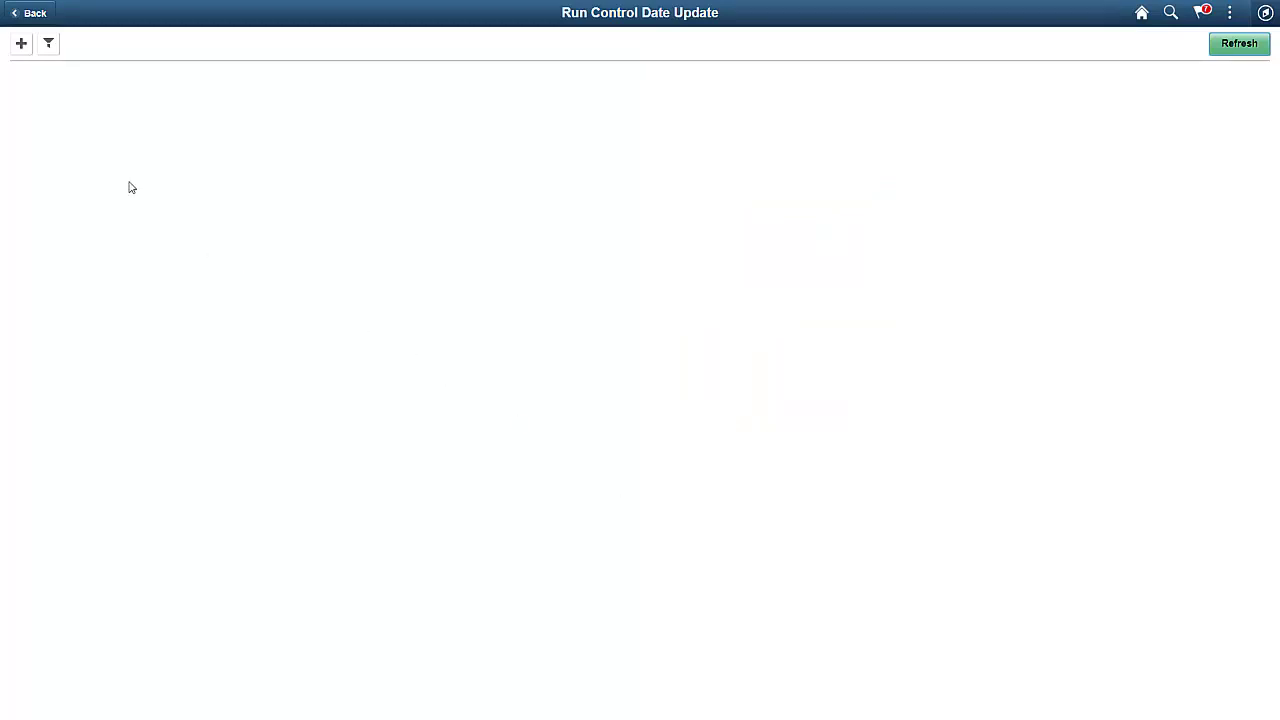
click(21, 45)
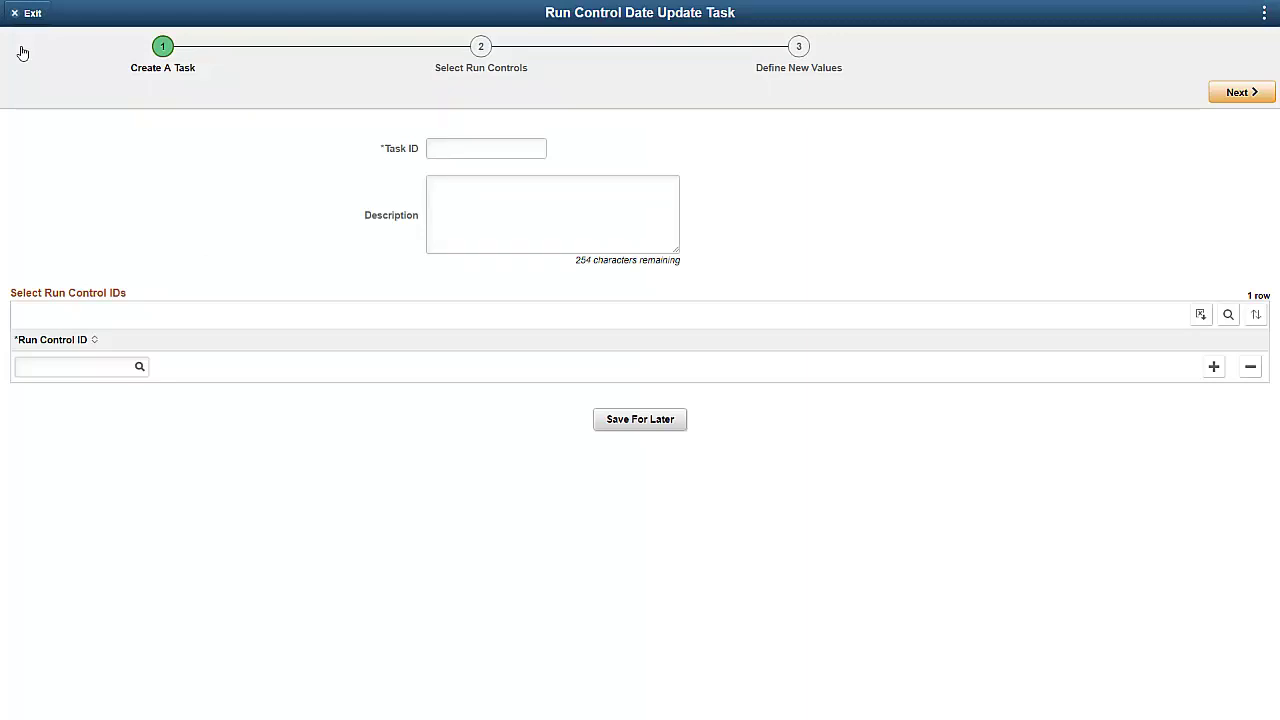
click(436, 148)
text(PEDATE)
click(440, 185)
text(Update Period )
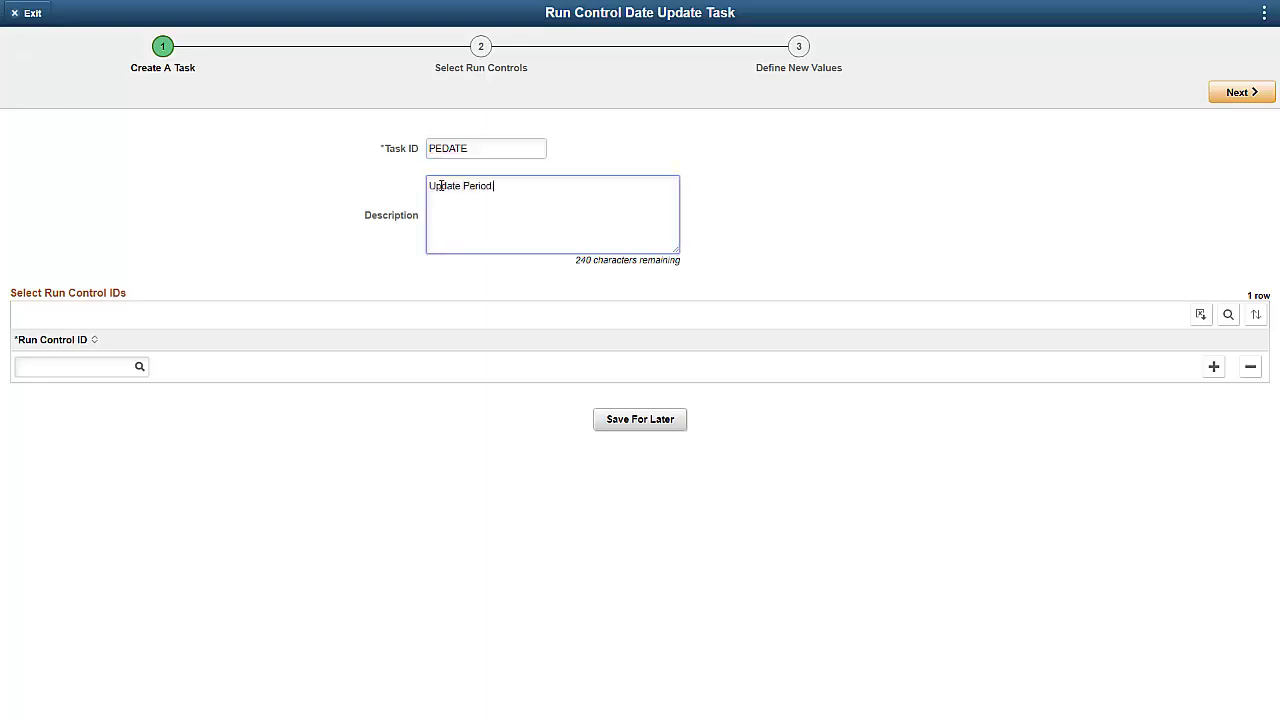
text(End Run Control As of Date)
Add run control ID PE_ALLOCATION to the task and select its ALLOC_REQUEST run control for updating.
click(139, 367)
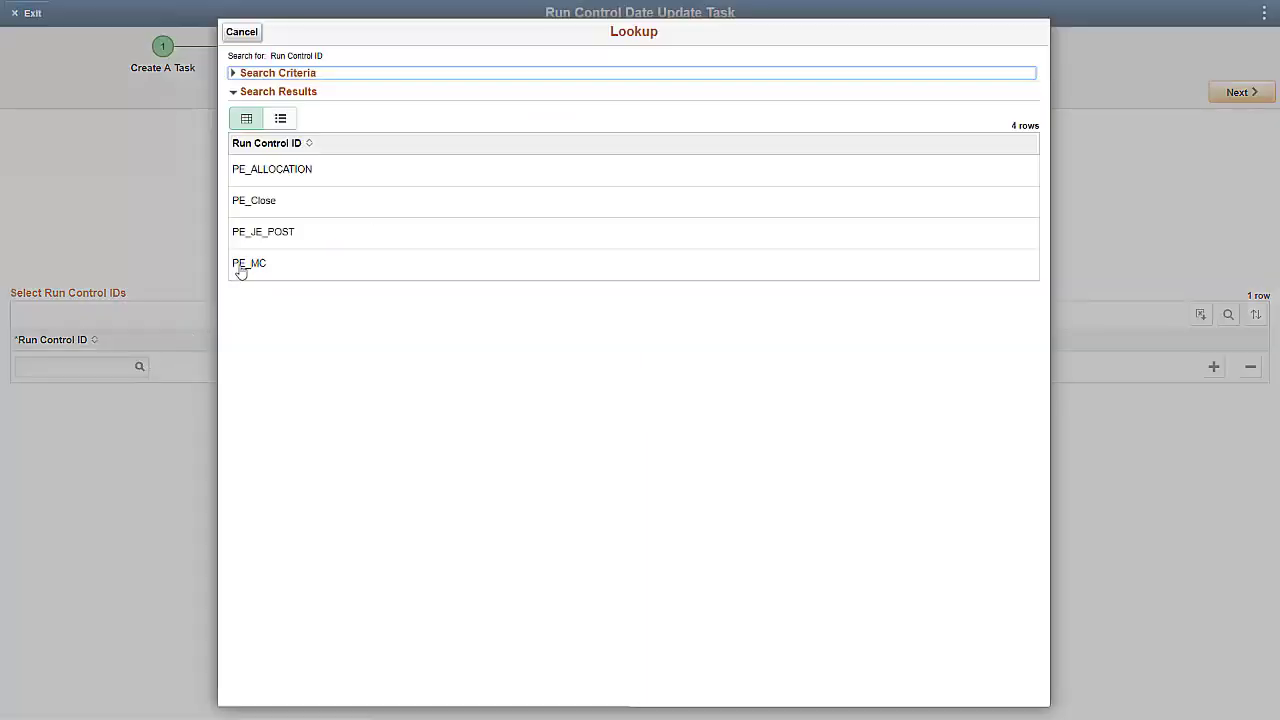
click(280, 169)
click(1238, 92)
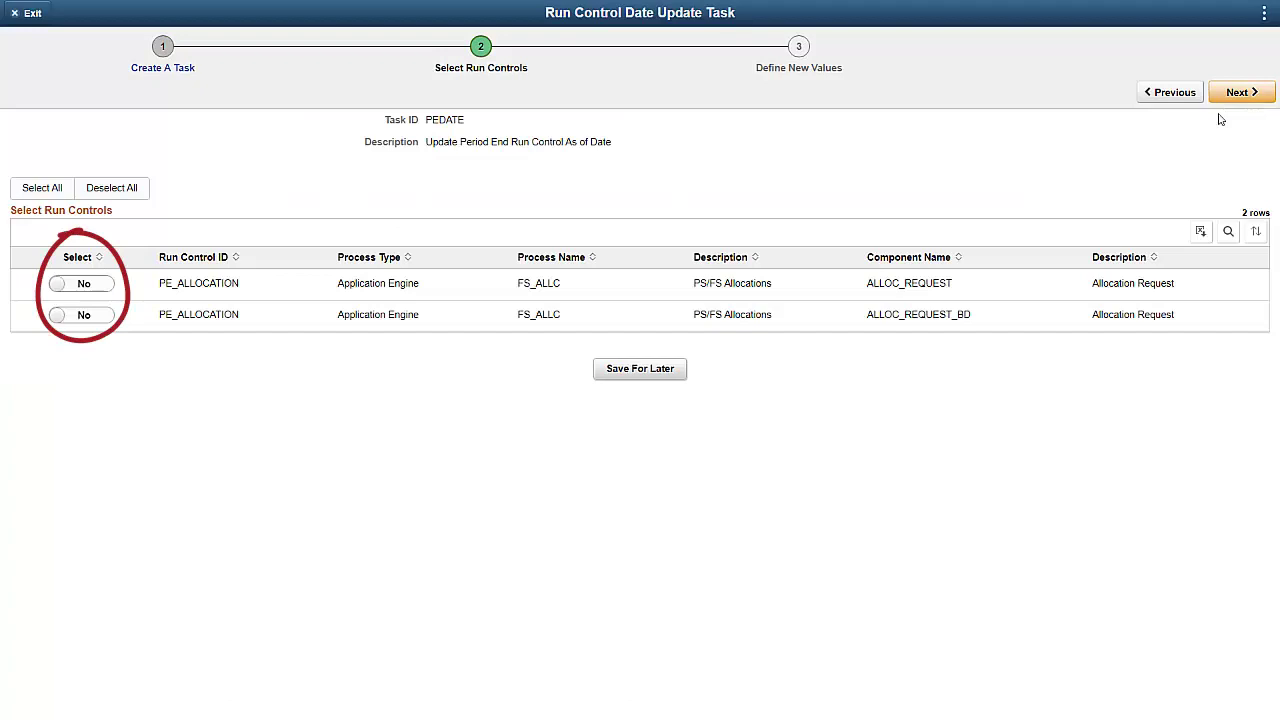
click(67, 288)
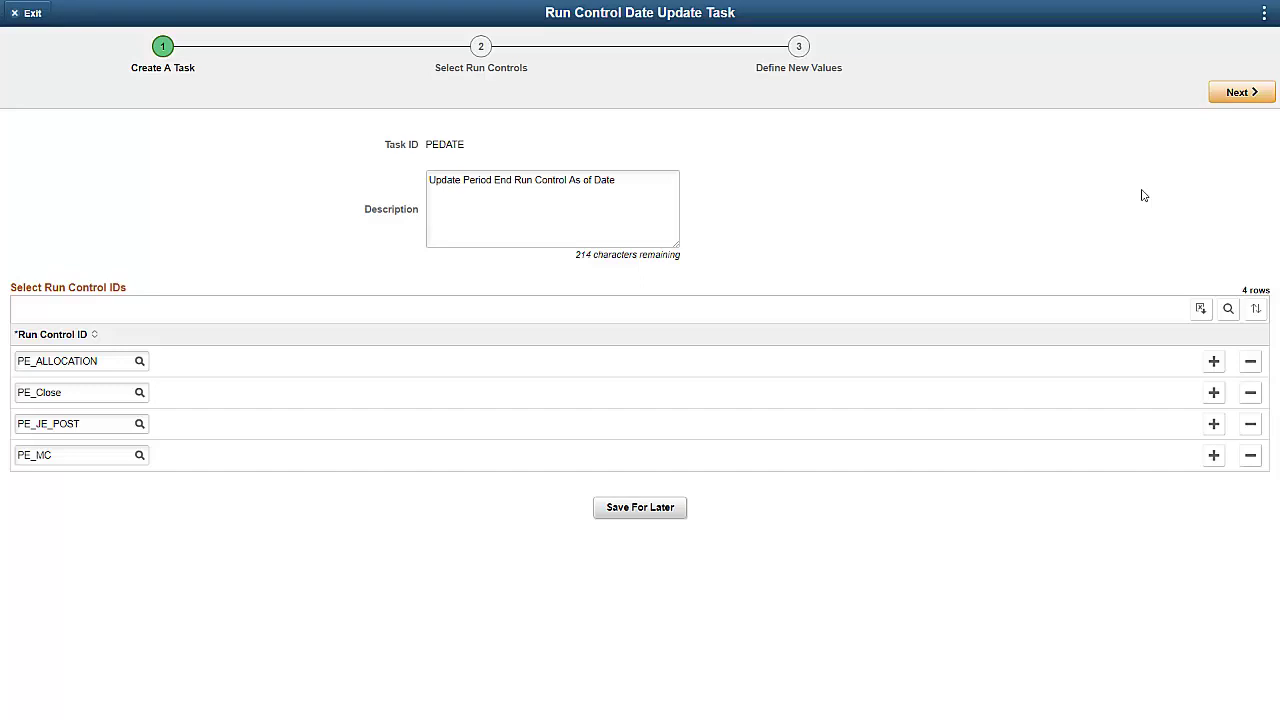
Sort the task's run controls by Run Control ID and continue to defining the new values.
click(1236, 96)
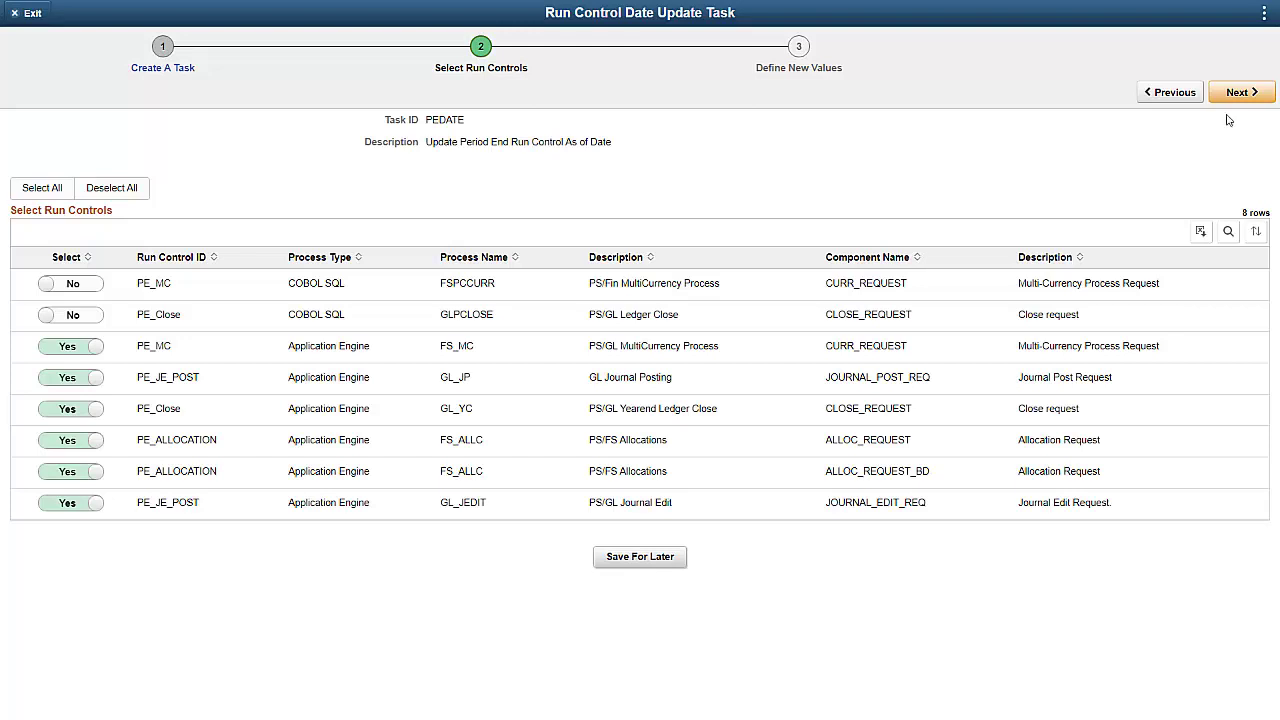
click(214, 257)
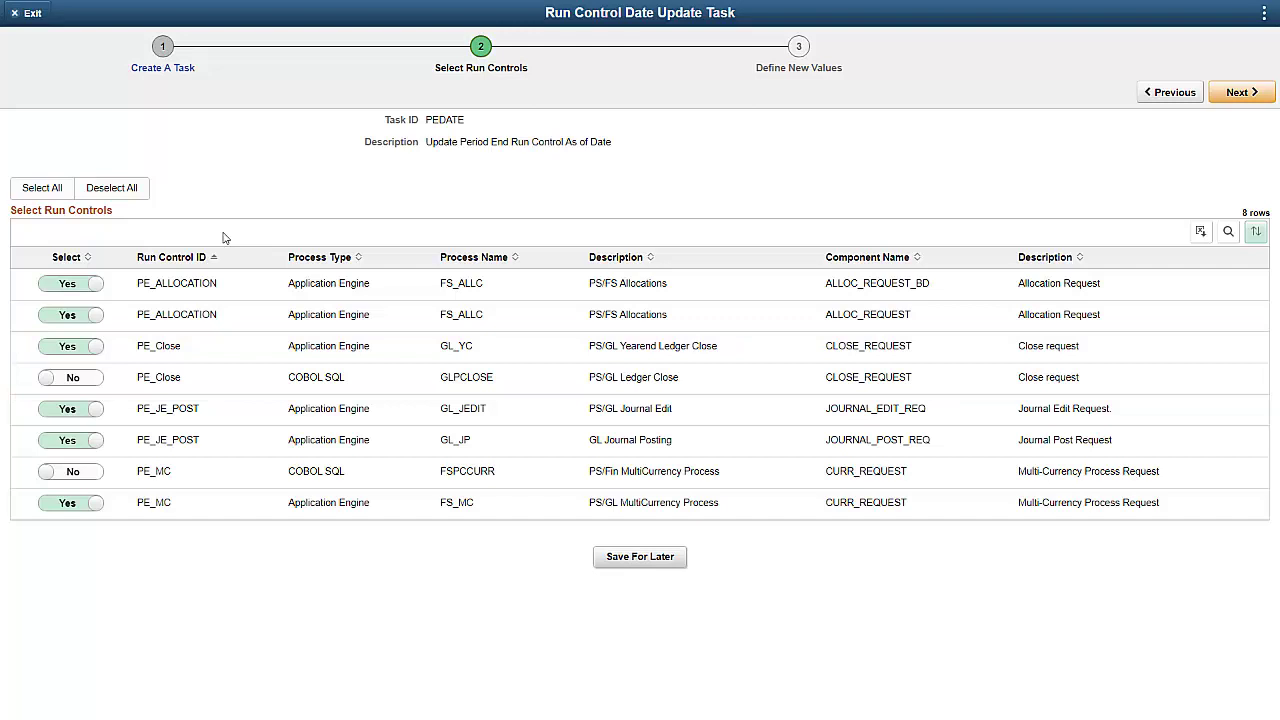
click(1228, 93)
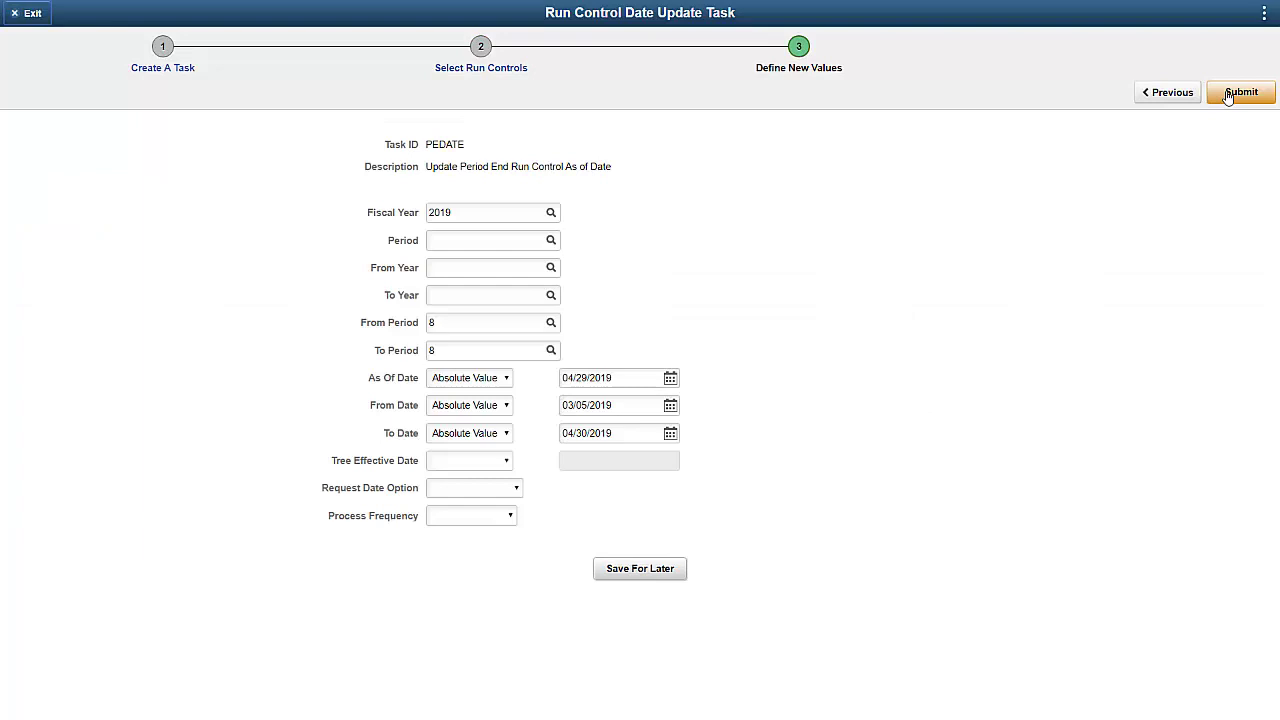
Set both the From Period and the To Period to 6.
click(550, 322)
click(816, 354)
click(550, 350)
click(855, 345)
Set the As Of Date to 06/30/2019 and the From Date to 06/01/2019.
click(670, 378)
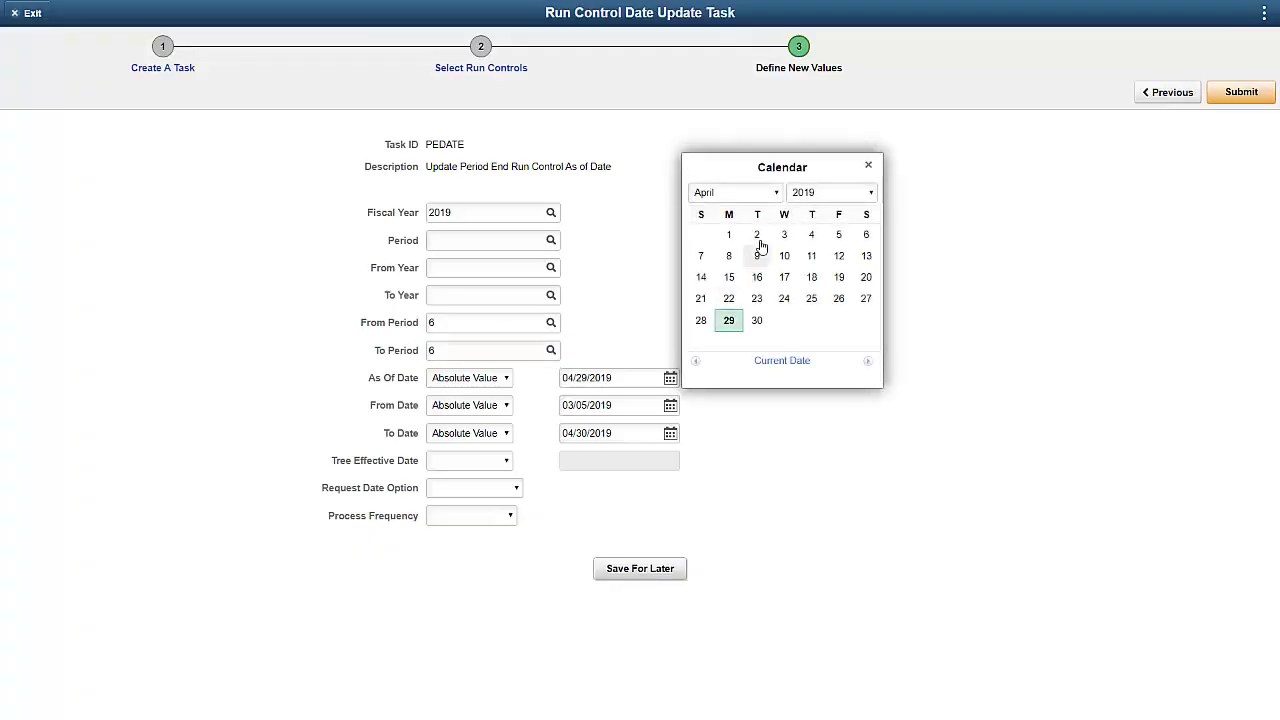
click(776, 194)
click(735, 321)
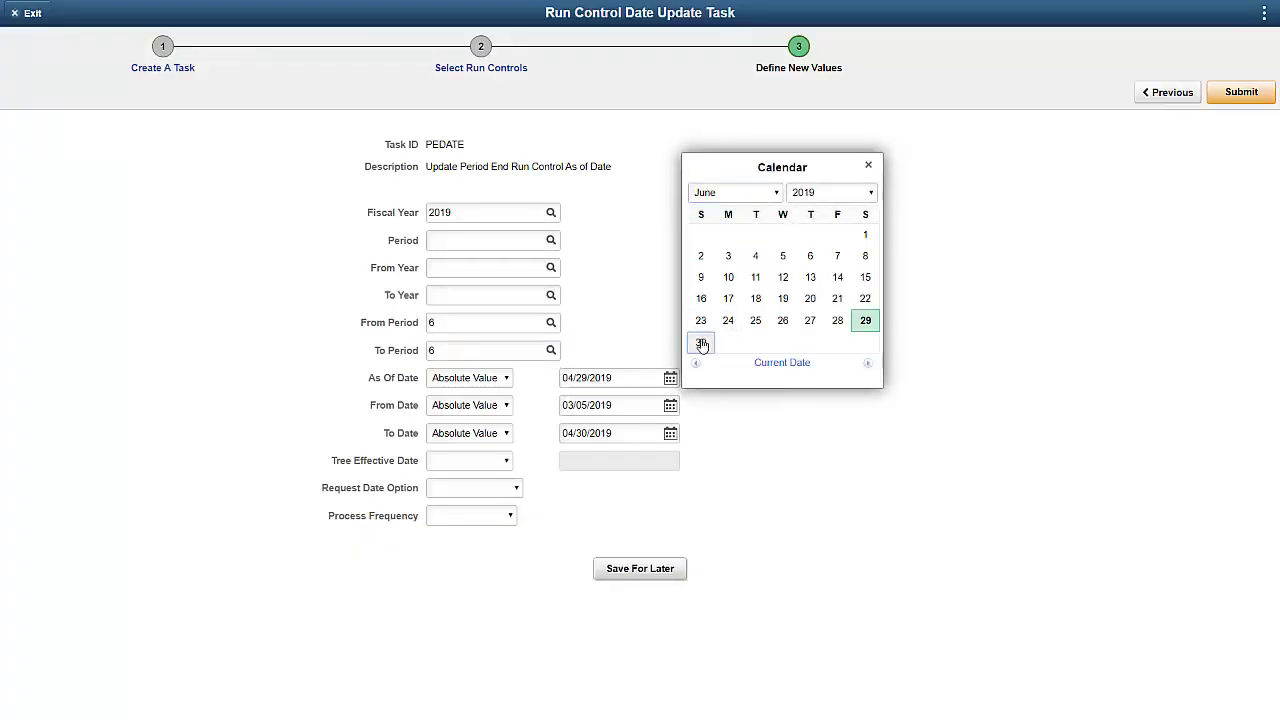
click(703, 341)
click(670, 405)
click(771, 221)
click(733, 348)
click(865, 266)
Set the To Date to 06/30/2019 and submit the run control date update task.
click(670, 433)
click(735, 247)
click(725, 374)
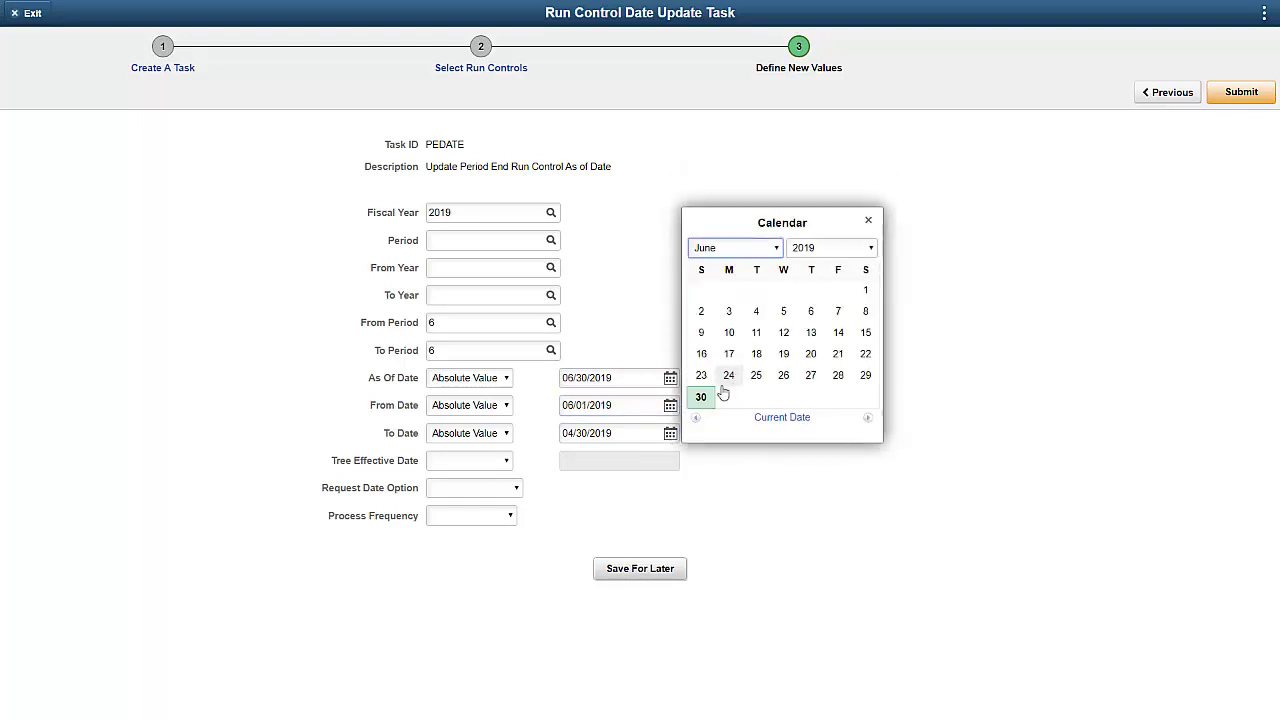
click(701, 396)
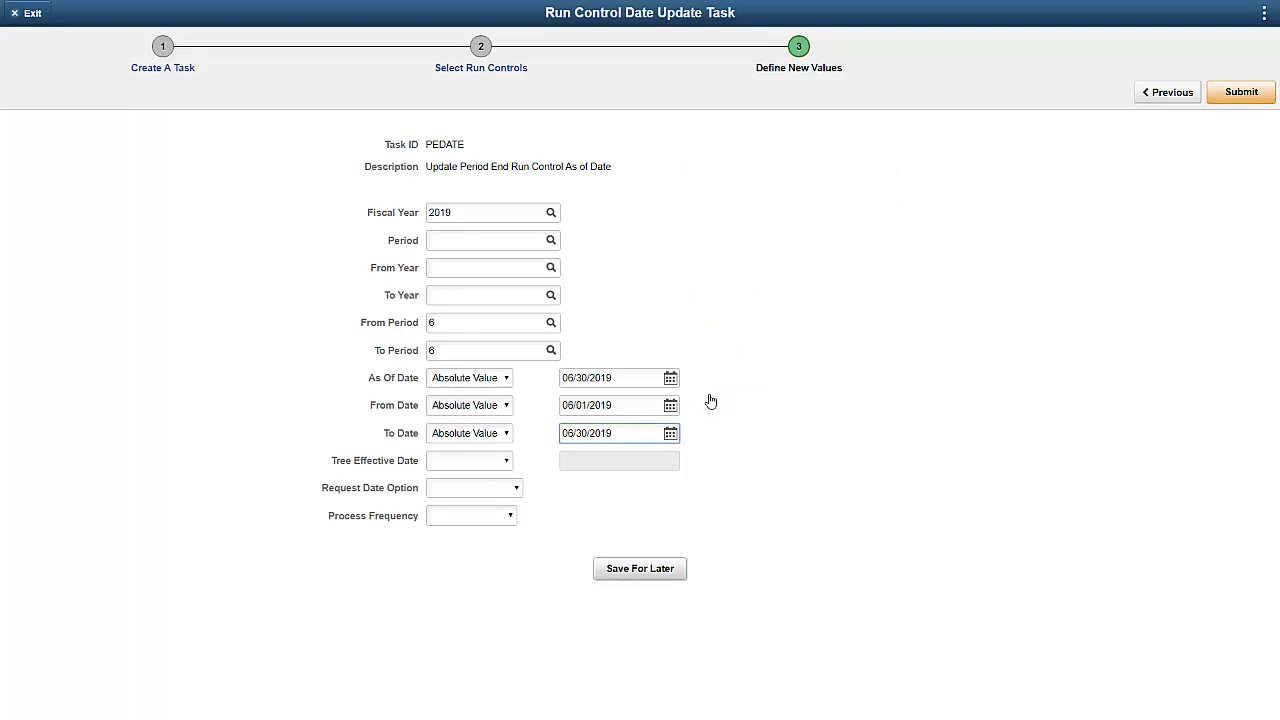
click(1239, 95)
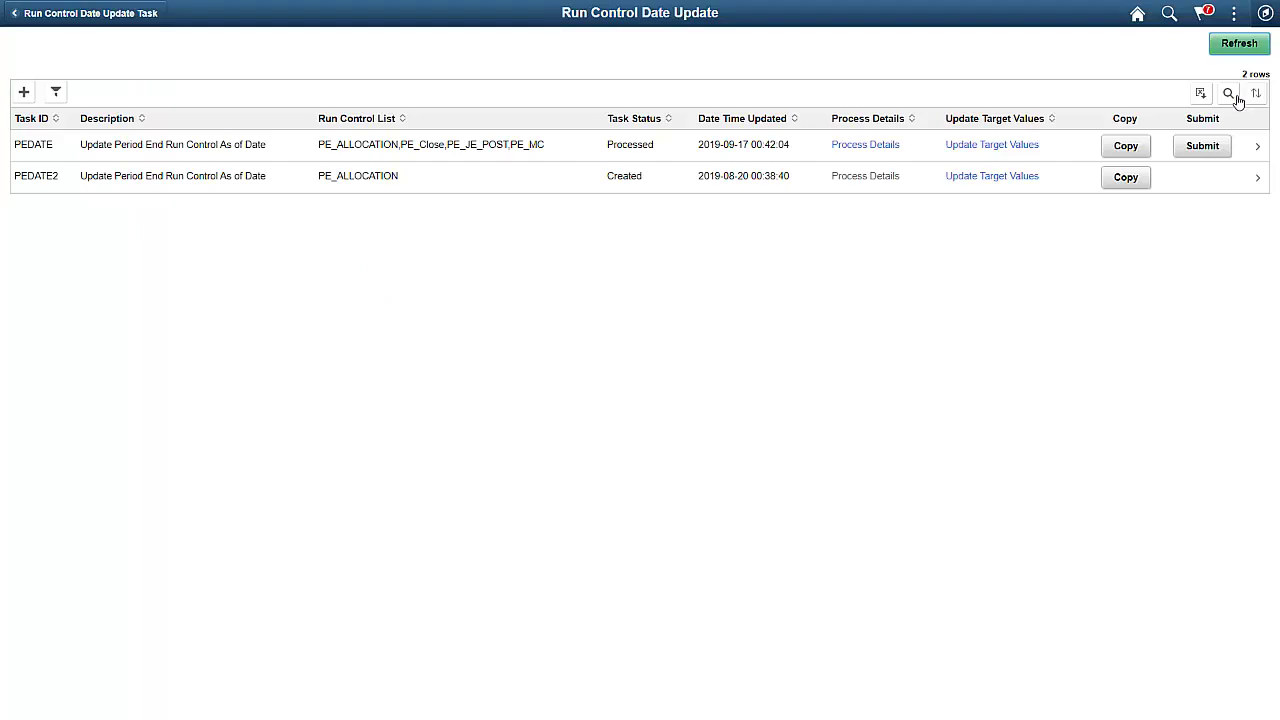
Review the PEDATE task's processing details and its target field values.
click(880, 146)
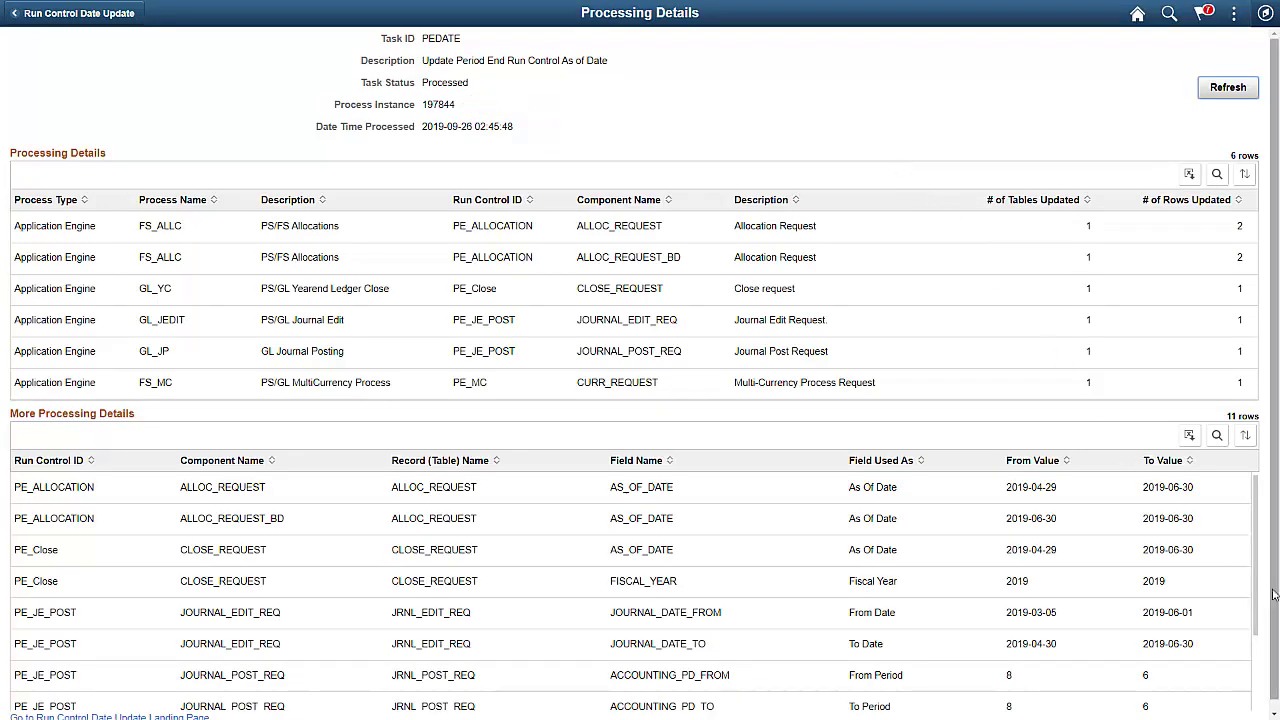
scroll(1272, 615, down, 1)
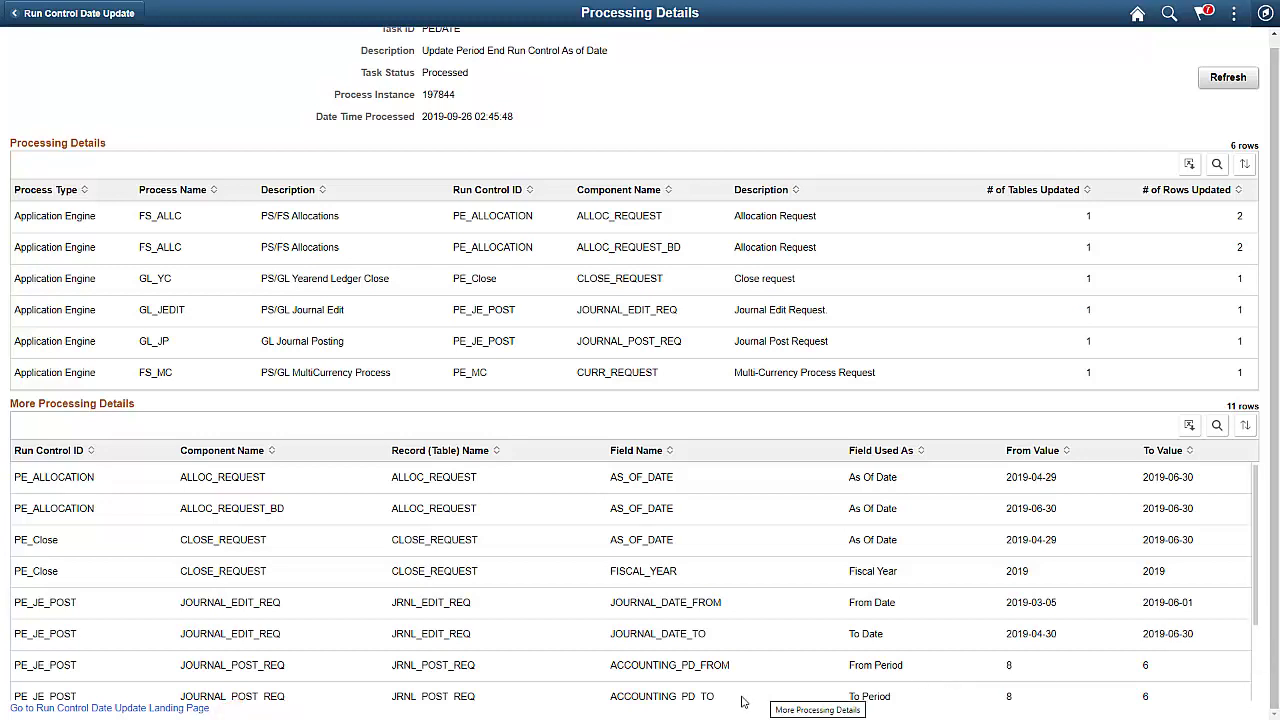
click(180, 708)
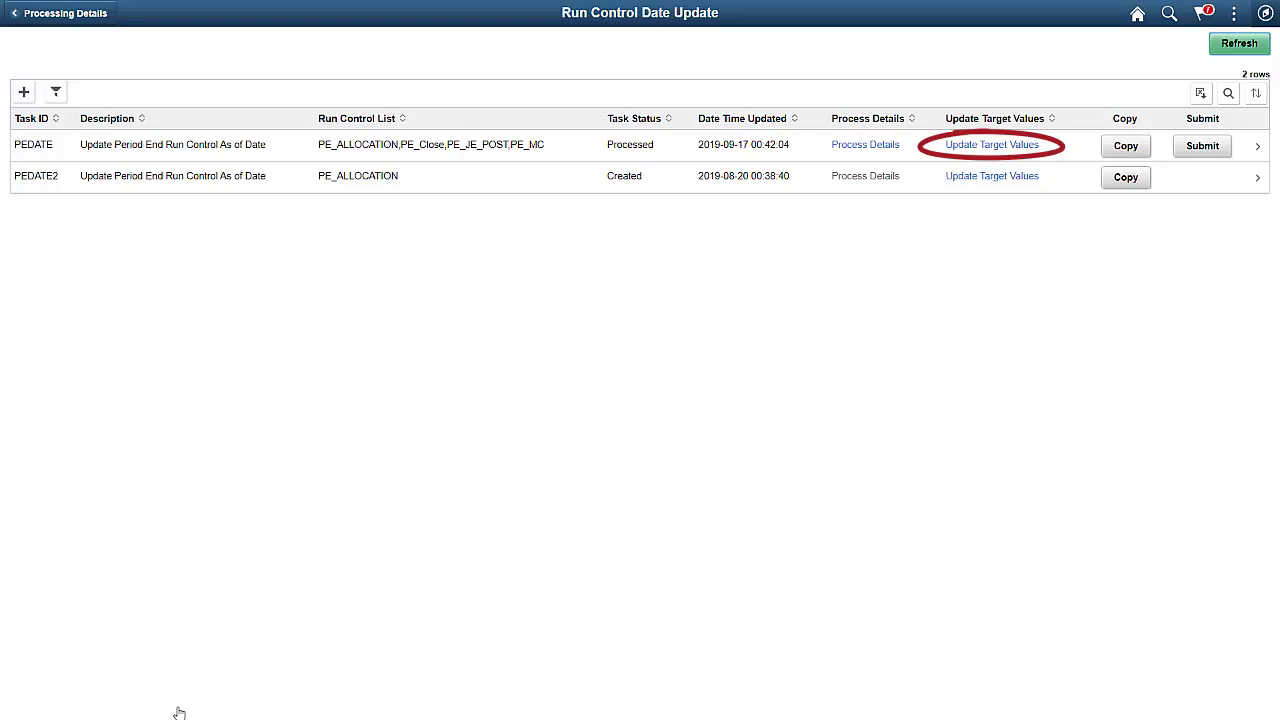
click(990, 148)
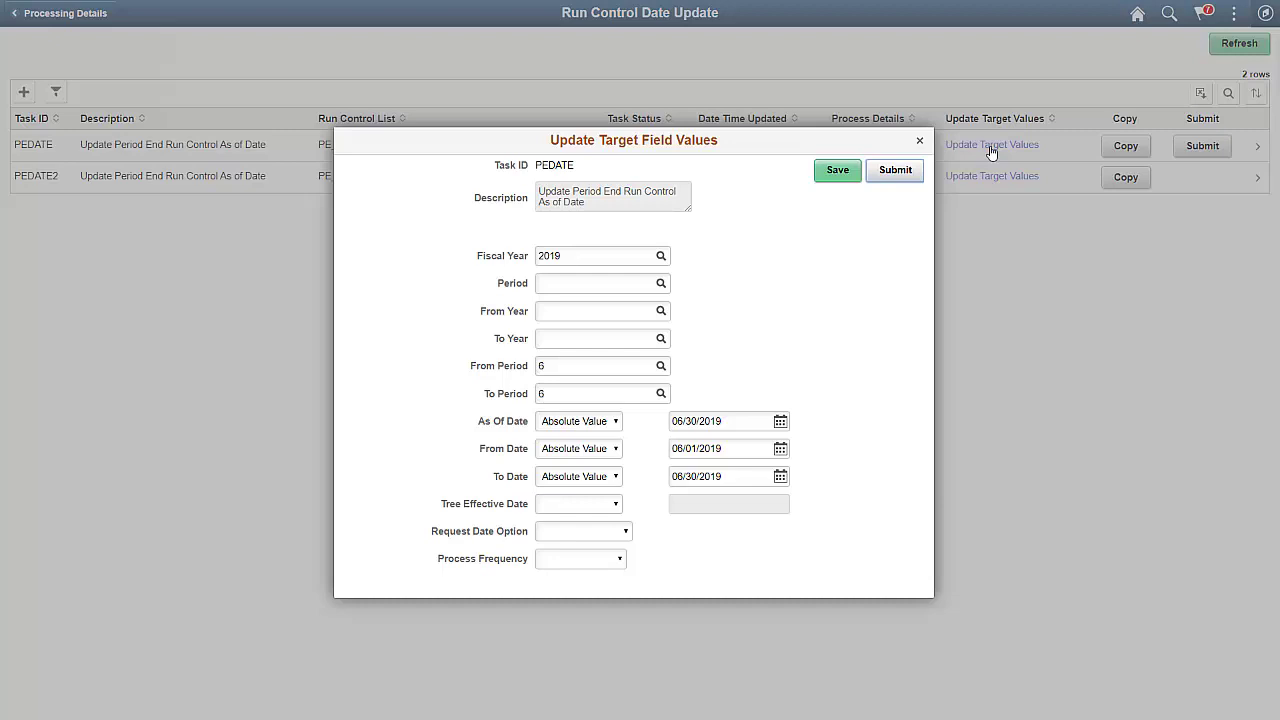
click(920, 140)
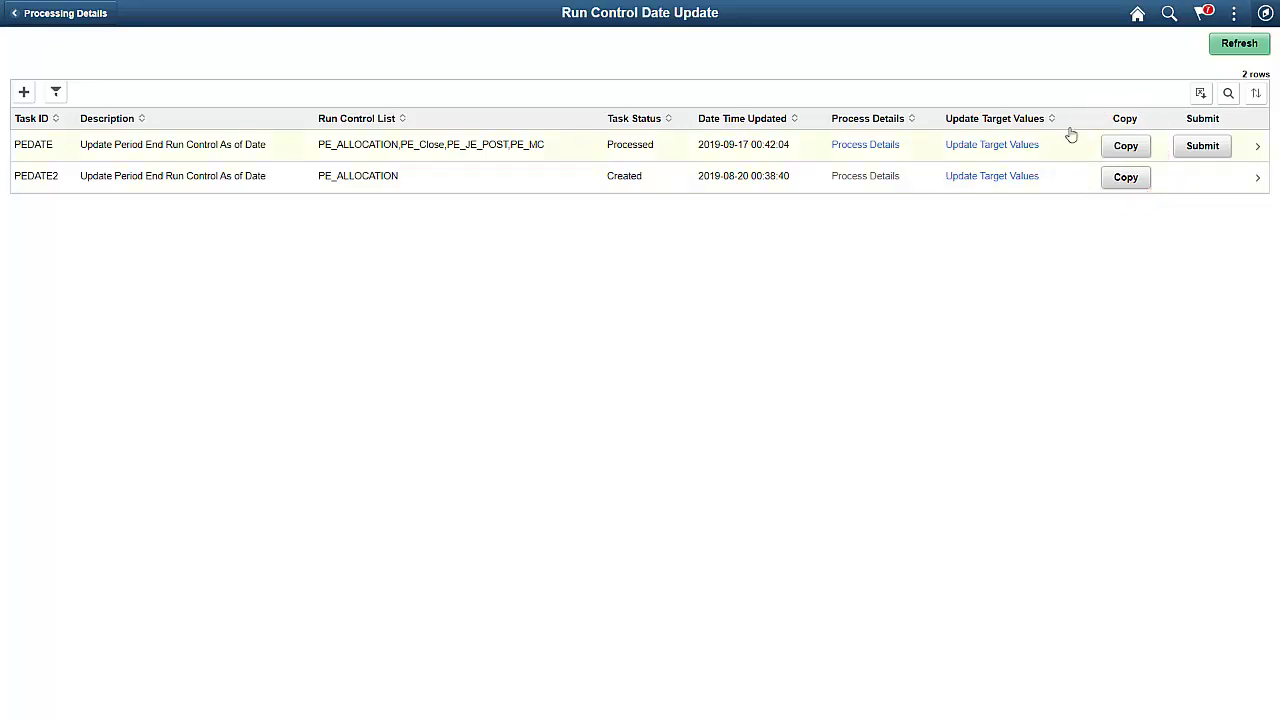
Search for "Run Control Update Registry", view that page, and return to the Finance & Accounting home page.
click(1169, 13)
text(Run Control Update Registry)
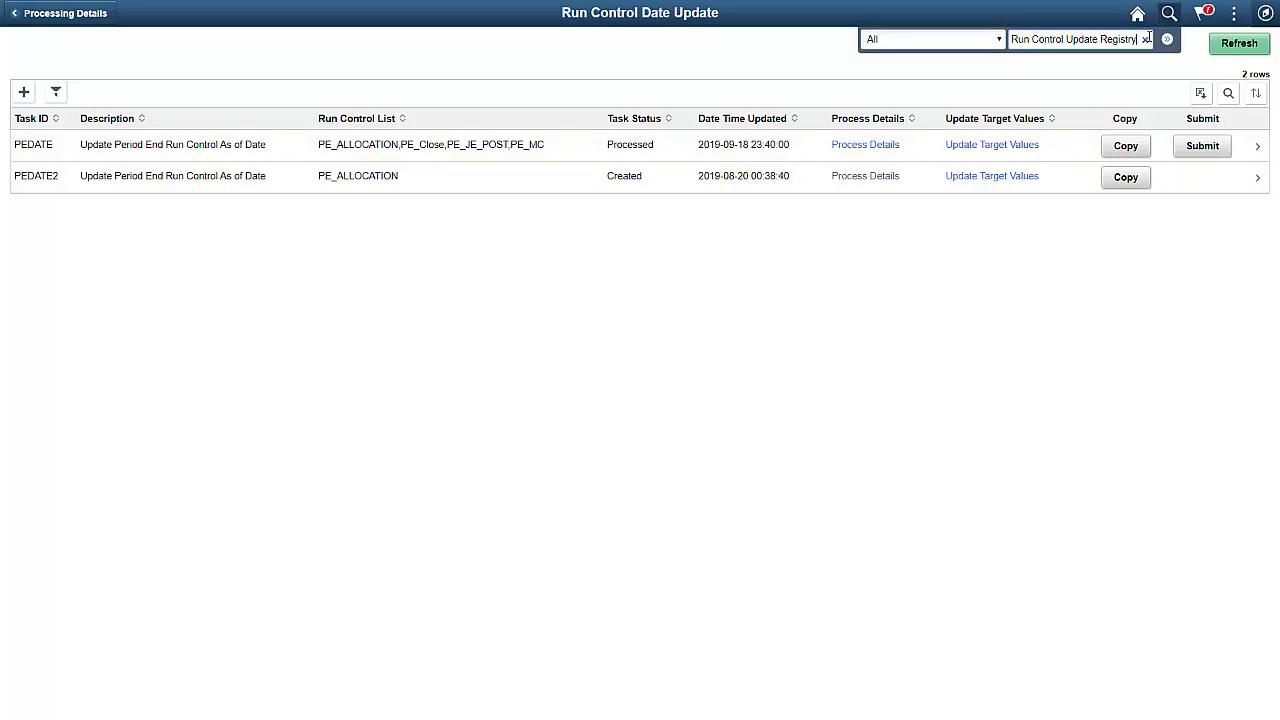
key(Return)
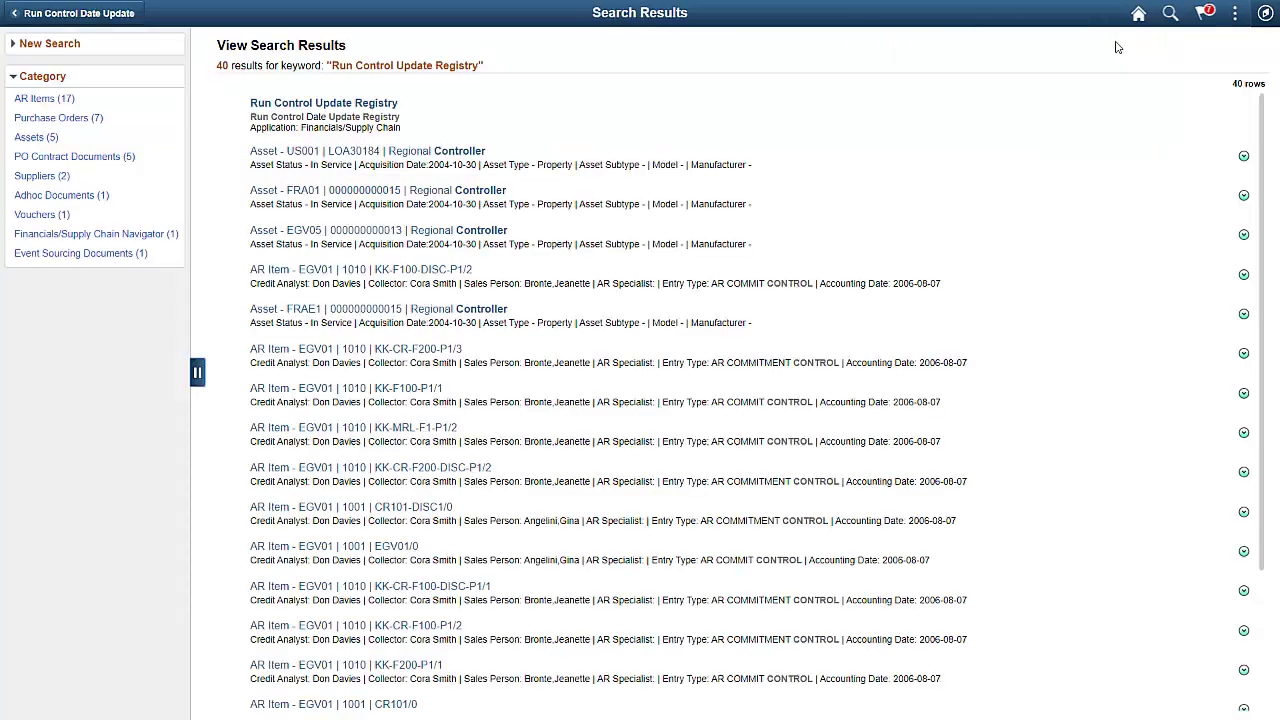
click(393, 108)
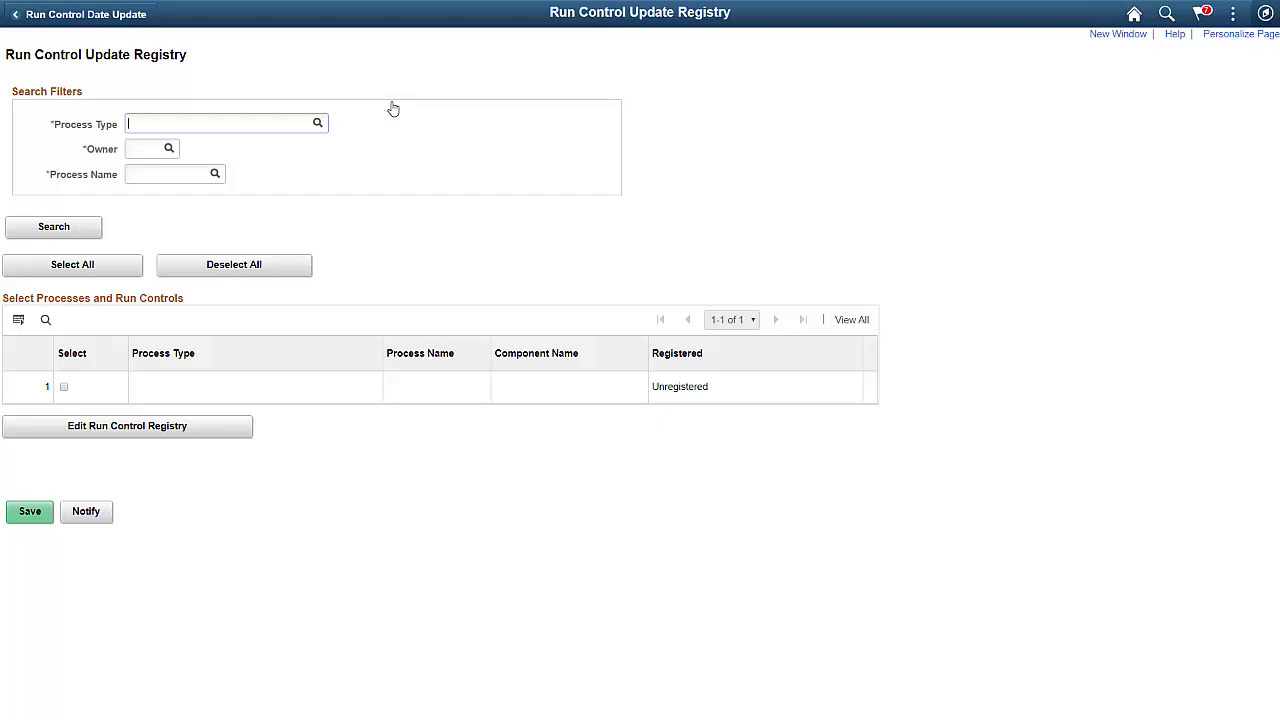
click(1135, 14)
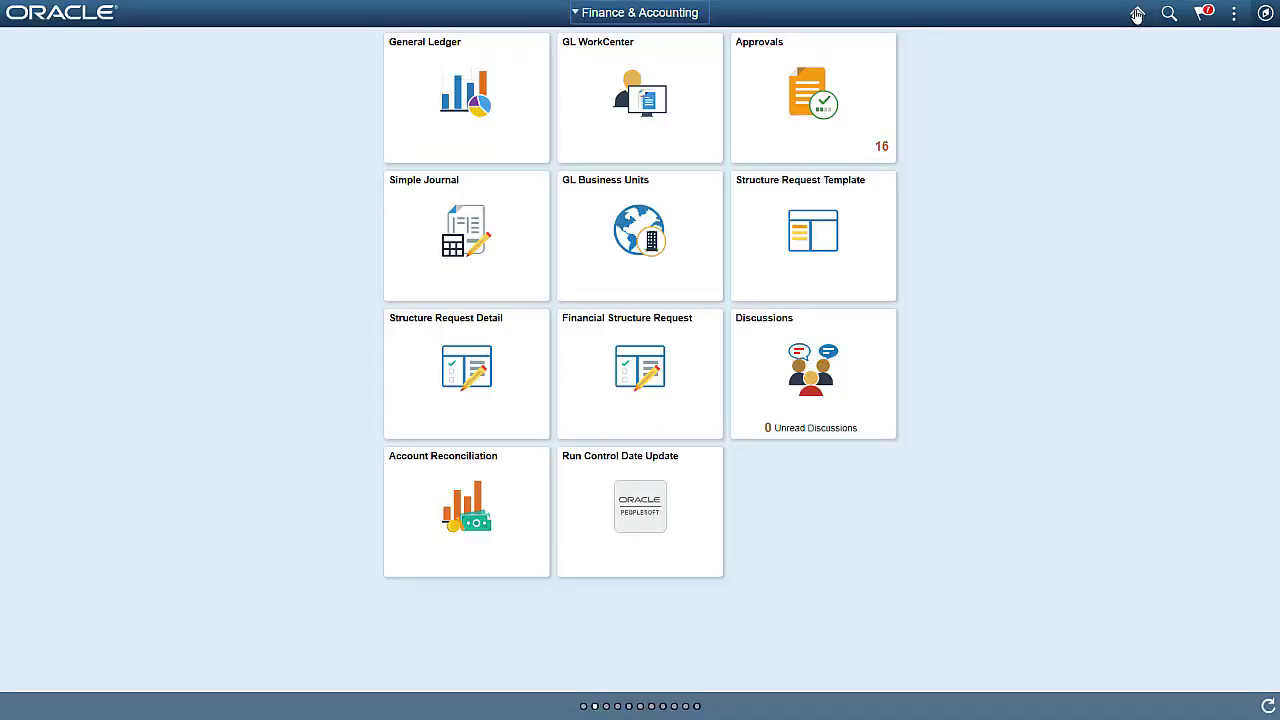